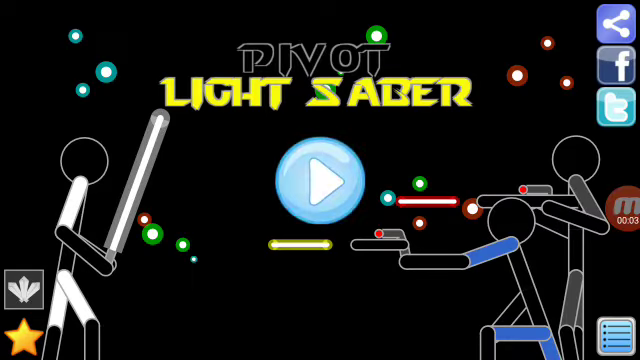
- Start the game, swipe the Select Level carousel to the later levels, and launch one
left_click(320, 182)
mouse_move(500, 150)
left_mouse_down()
mouse_move(100, 150)
mouse_move(150, 150)
left_mouse_up()
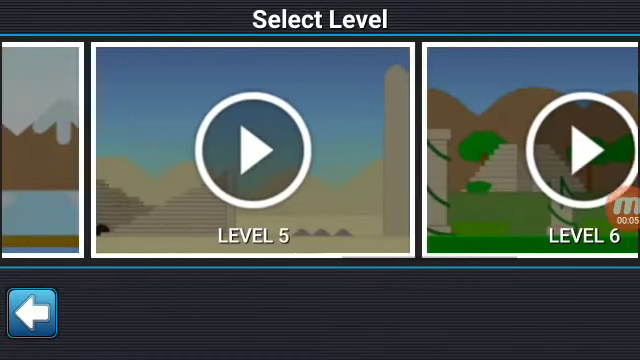
left_click_drag(500, 150, 200, 150)
left_click(472, 150)
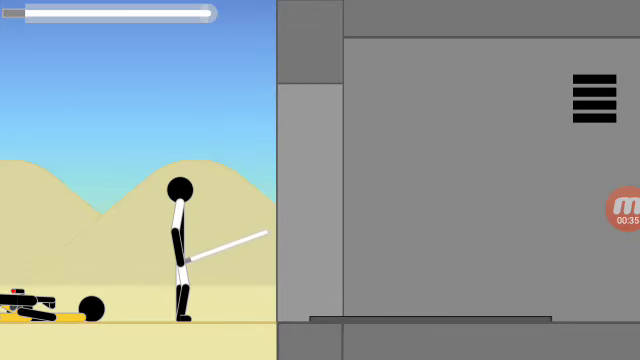
- Raise the media volume while the level plays
key("XF86AudioRaiseVolume")
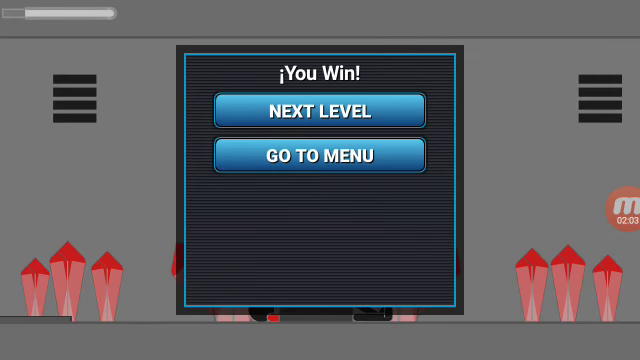
- Dismiss the coming-soon notice after Next Level, go to the menu, and close the Like prompt
left_click(319, 110)
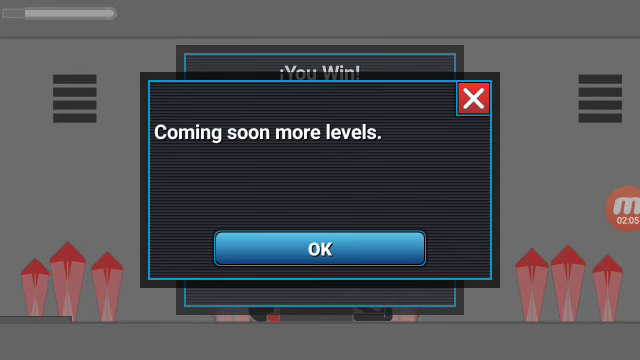
left_click(319, 248)
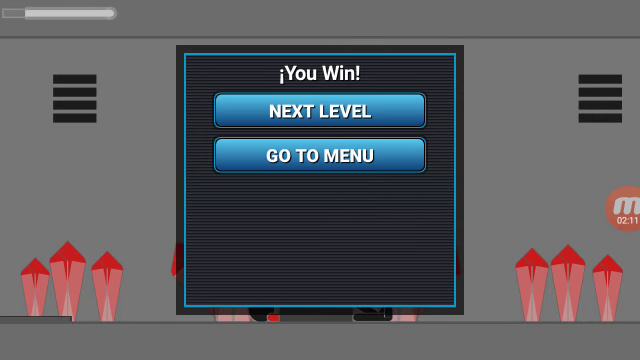
left_click(624, 207)
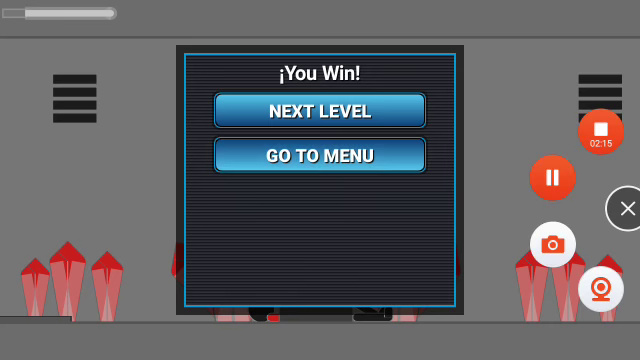
left_click(320, 155)
left_click(211, 252)
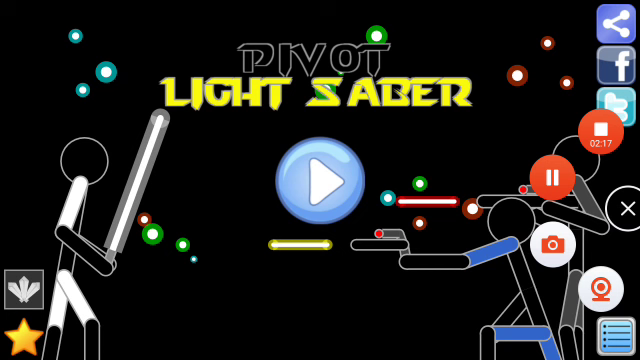